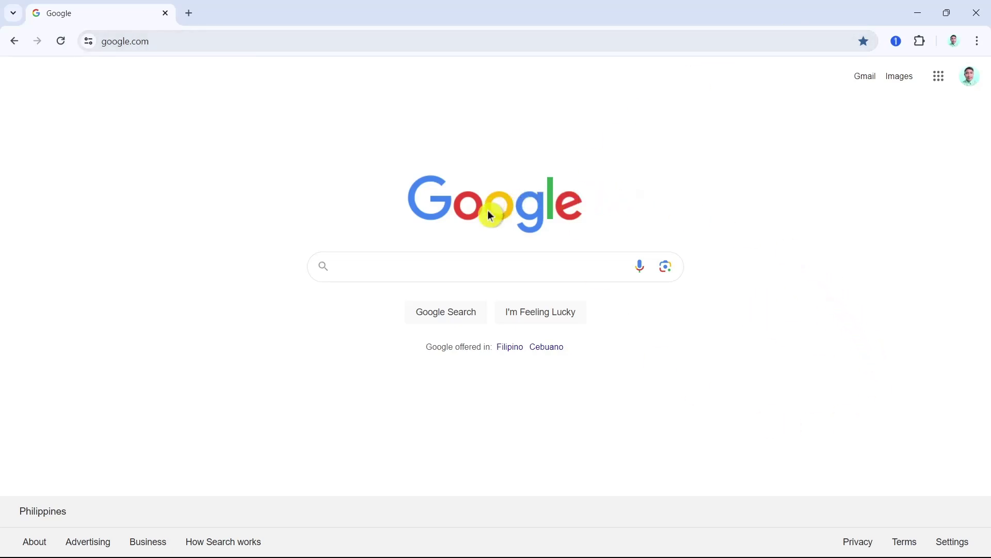
- Search Google for 'amd graphics driver'
click(438, 268)
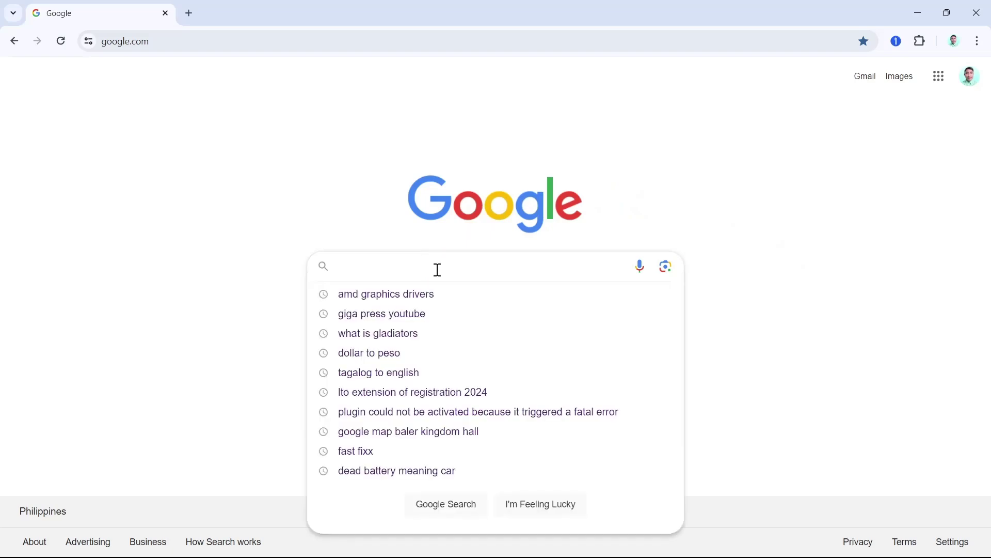
text(amd g)
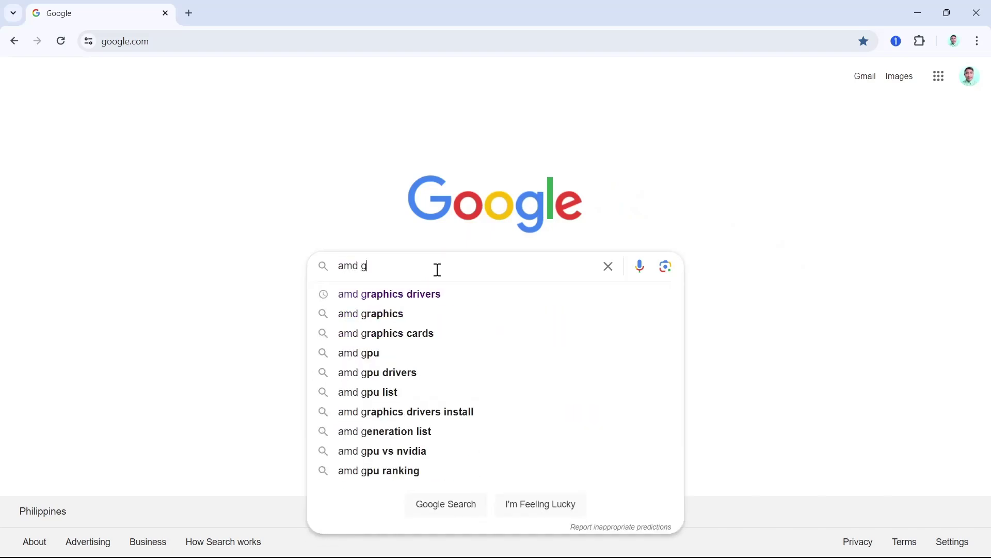
text(raphics driver)
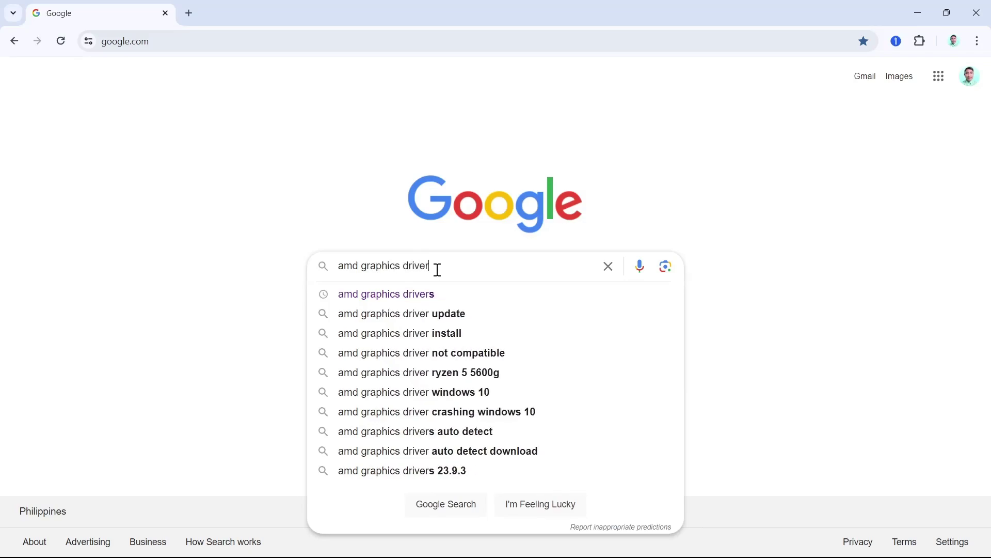
key(Return)
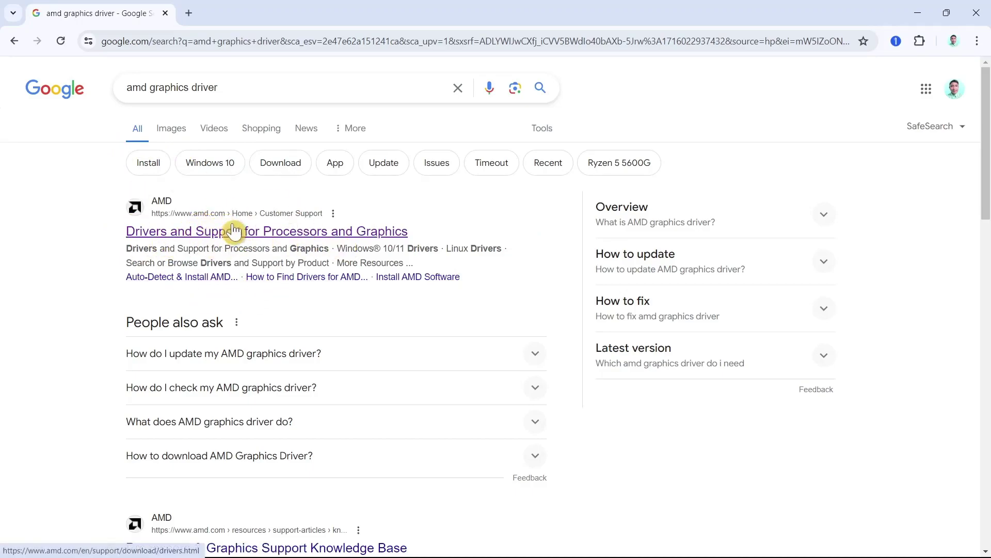
- Open AMD's Drivers and Support for Processors and Graphics page from the results and dismiss its cookie notice
click(233, 232)
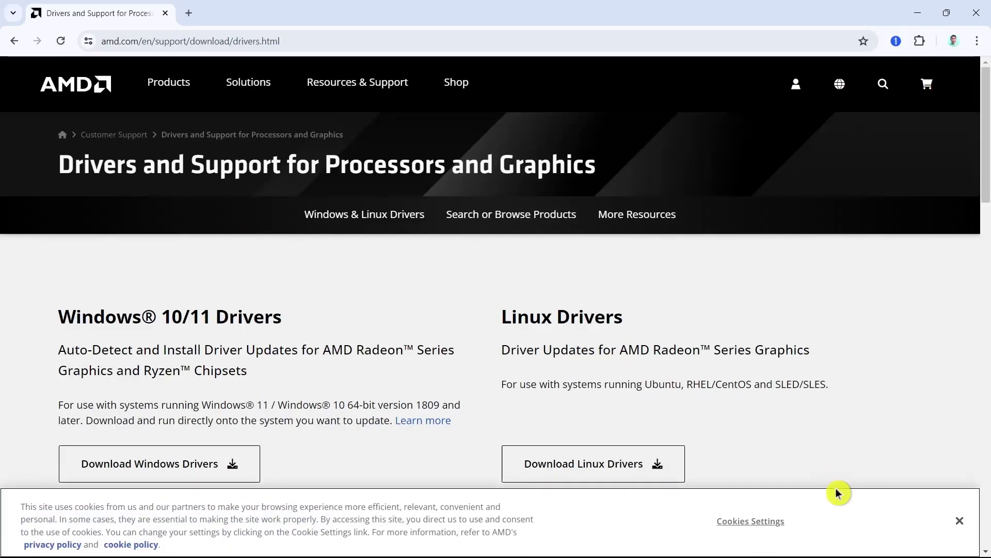
click(960, 524)
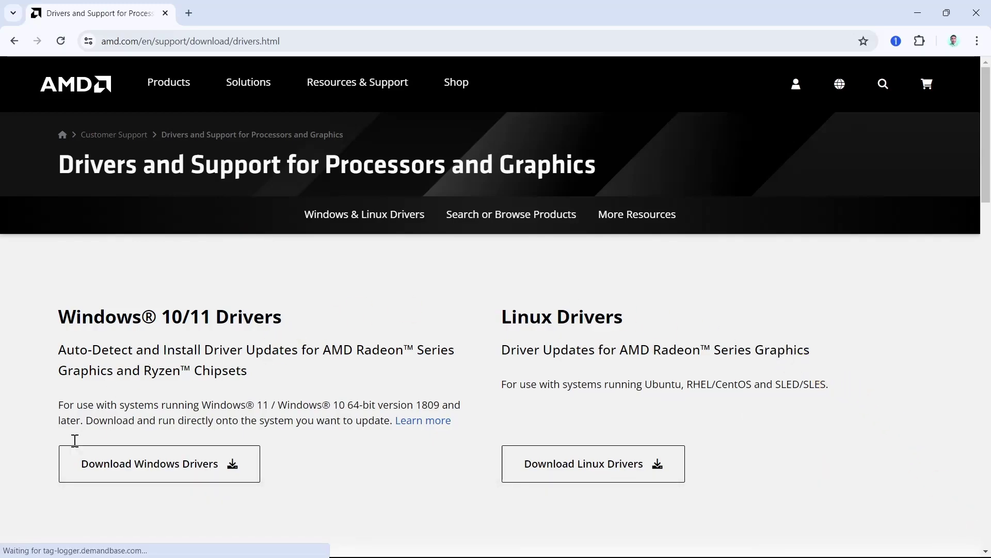
click(29, 315)
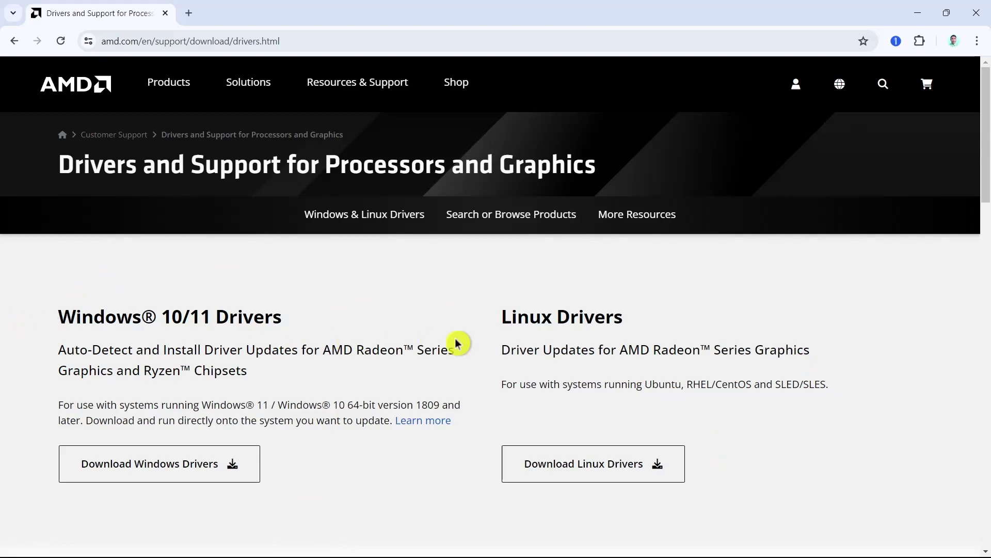
click(574, 334)
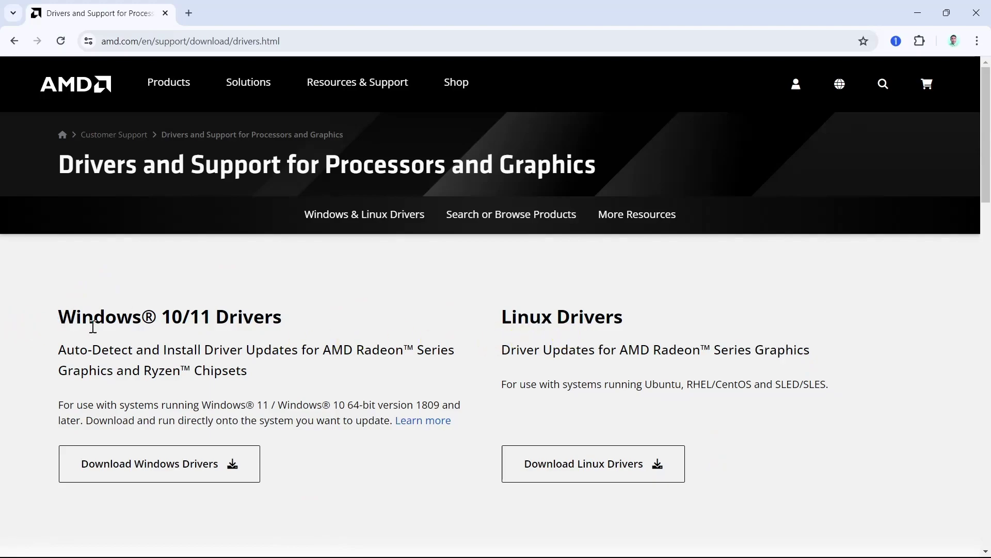
- Download the 43.5 MB Windows installer amd-software-adrenalin-edition-24.5.1-minimalsetup-240514_web.exe into the Download folder on D:
click(138, 480)
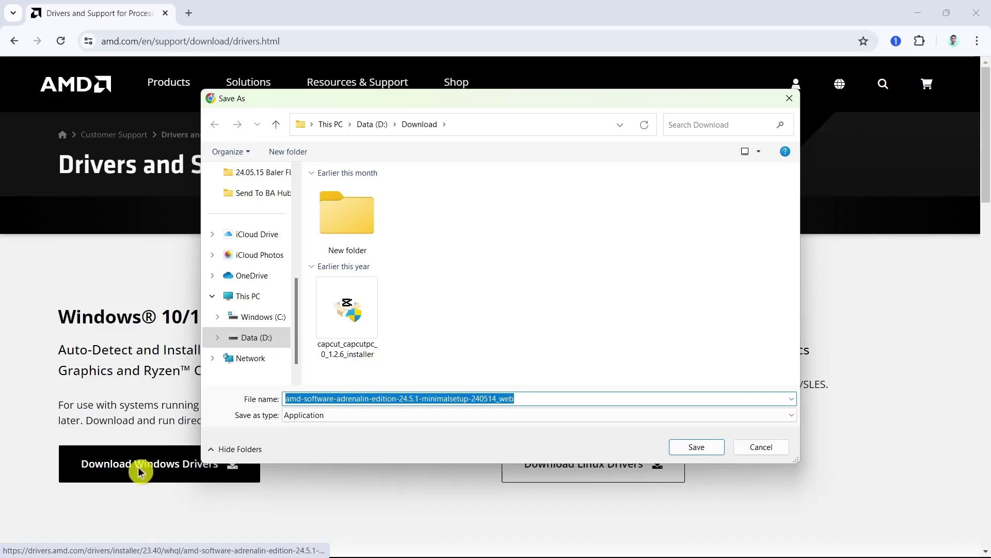
click(710, 449)
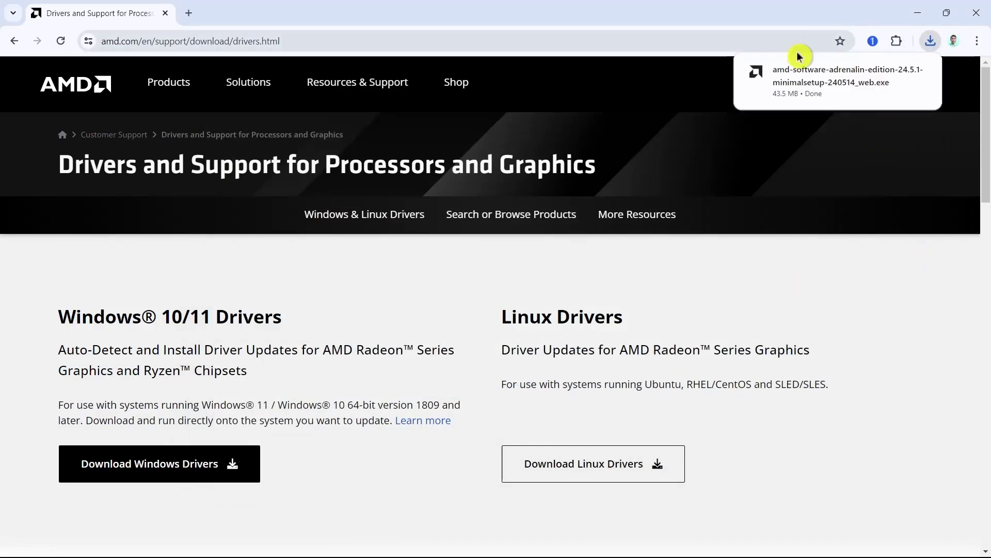
- Run the downloaded installer and extract its setup files to the default C:\AMD folder
click(823, 85)
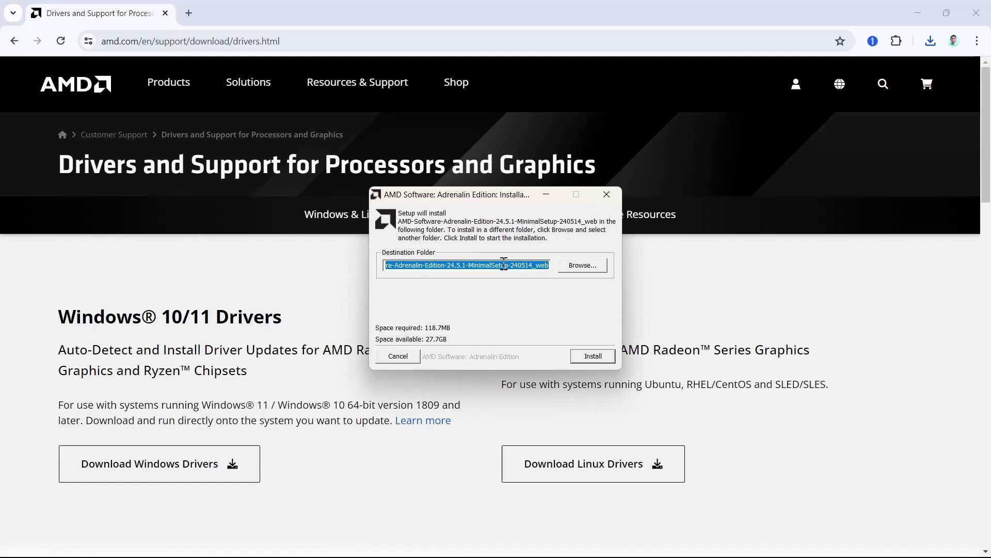
click(501, 264)
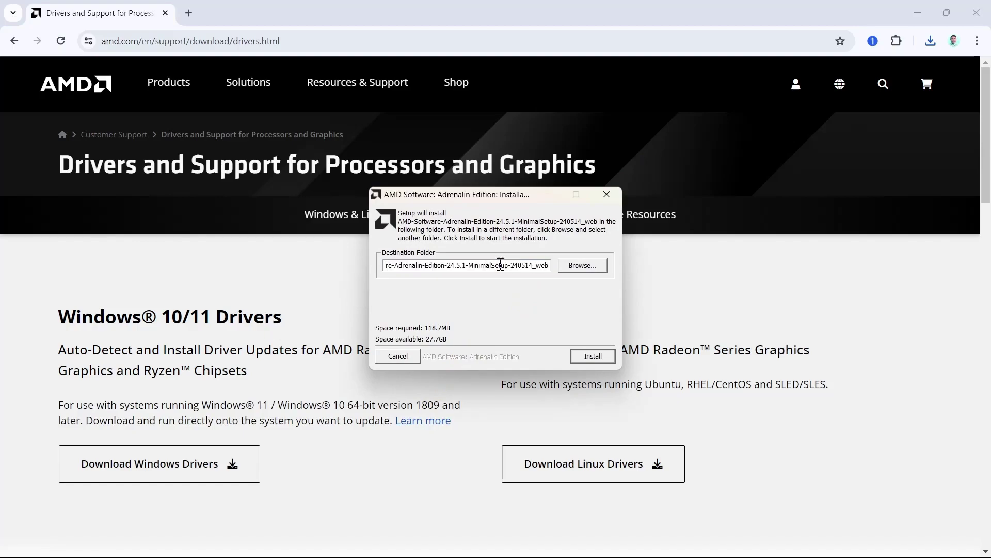
key(Left)
key(Left)
key(Left)
key(Left)
key(Left)
key(Left)
key(Left)
key(Left)
key(Left)
key(Left)
key(Left)
key(Left)
key(Left)
key(Left)
key(Left)
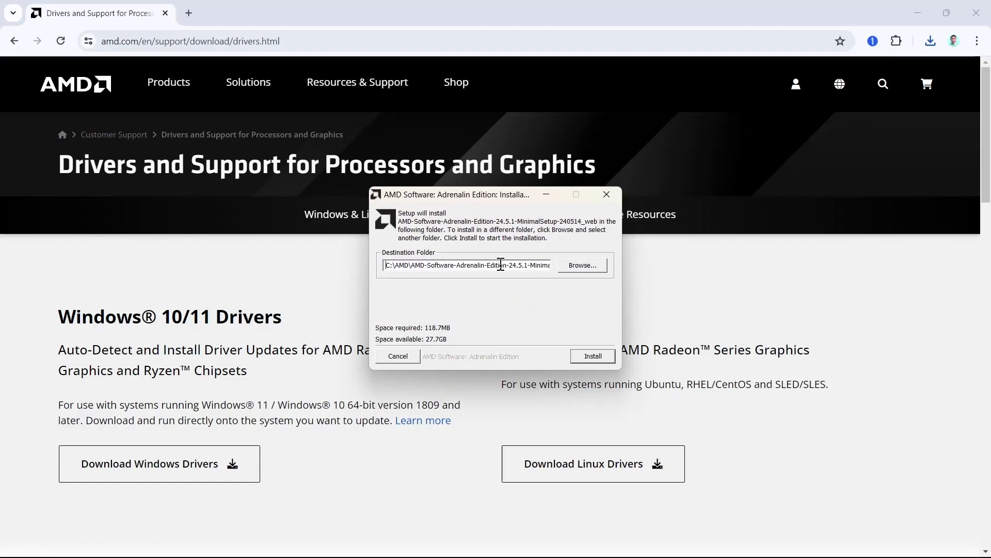
click(597, 269)
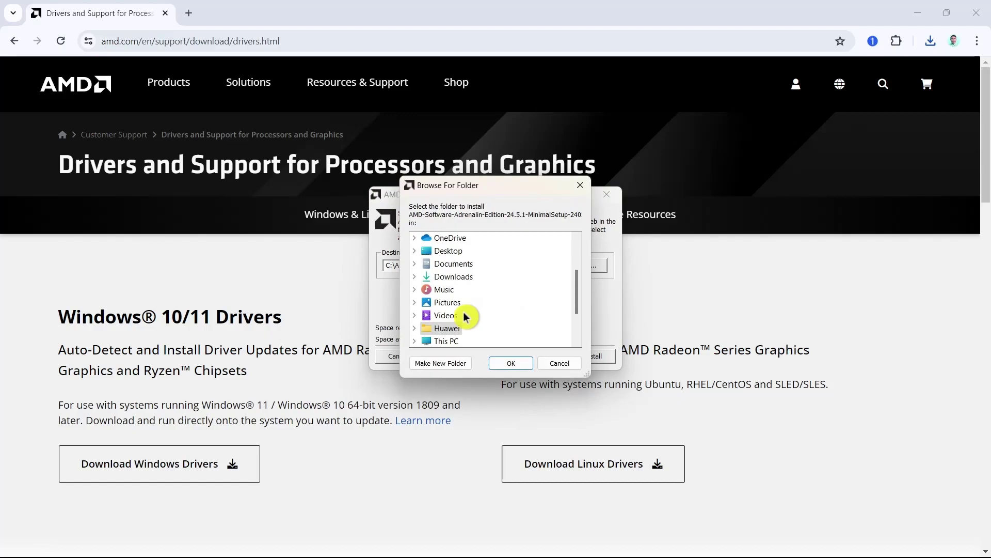
click(581, 185)
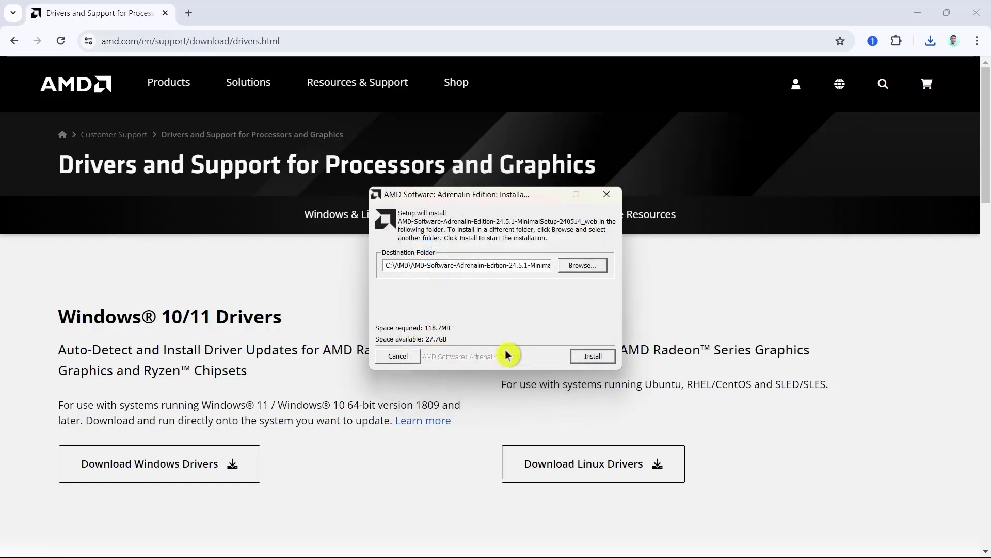
click(590, 357)
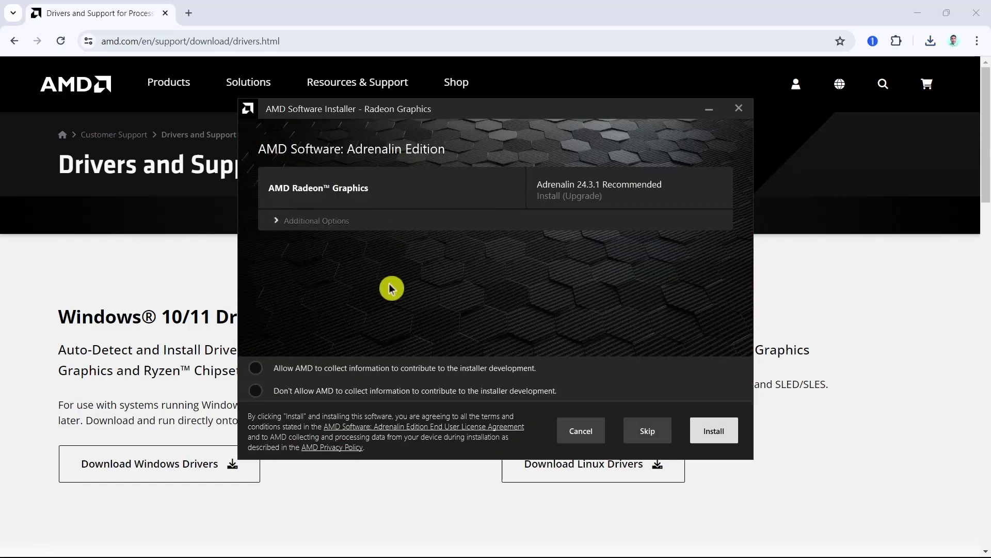
- Set the Radeon Graphics install to Full Install at D:\ with AMD data collection declined
click(282, 227)
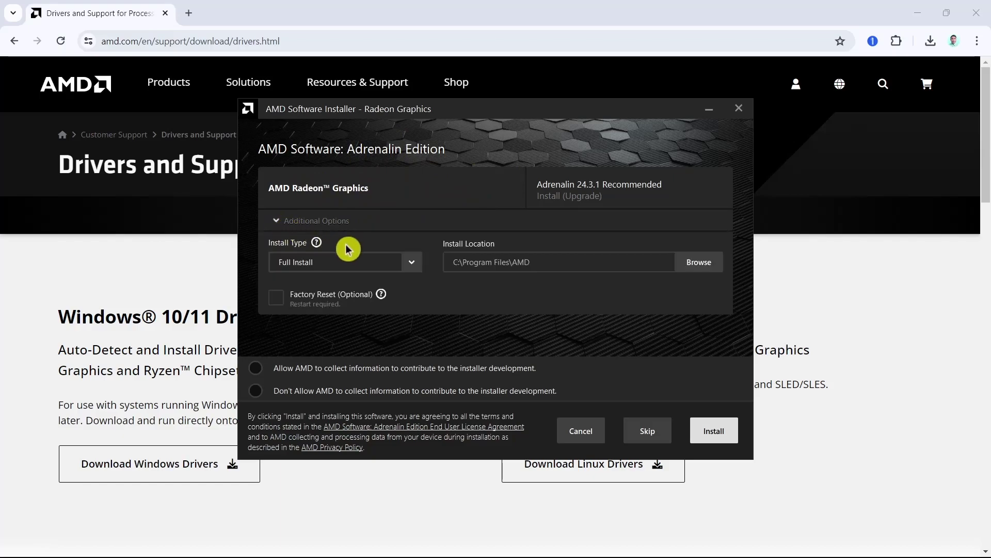
click(413, 262)
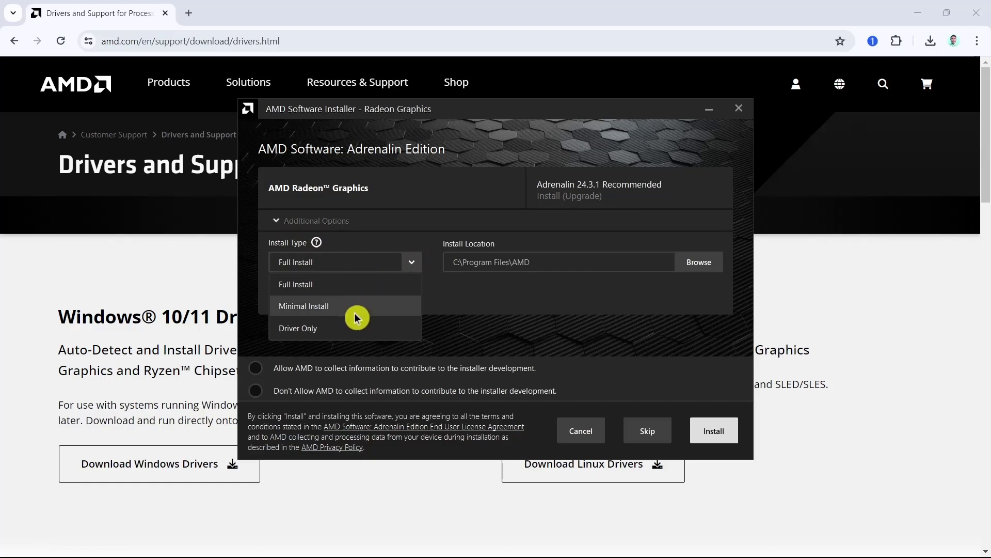
click(415, 263)
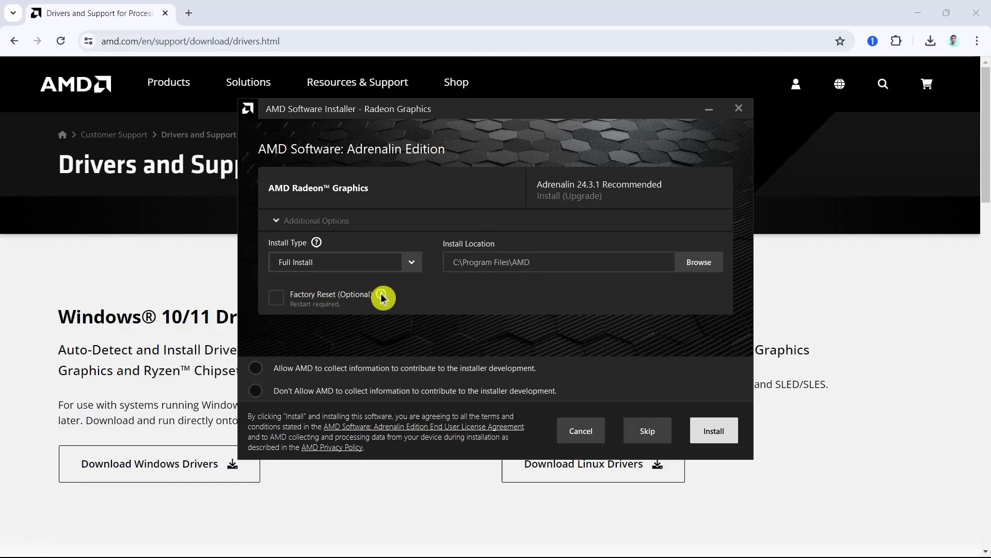
mouse_move(382, 299)
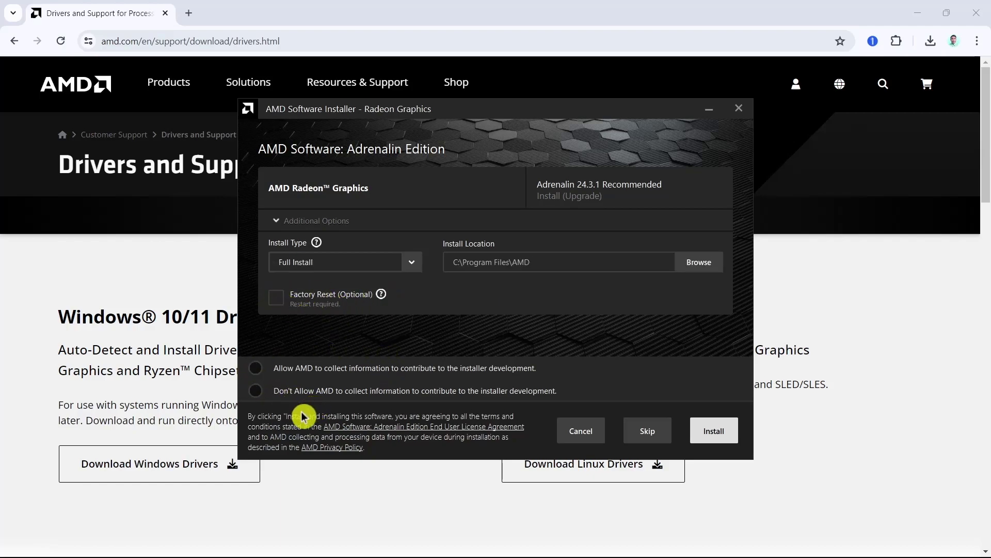
click(258, 390)
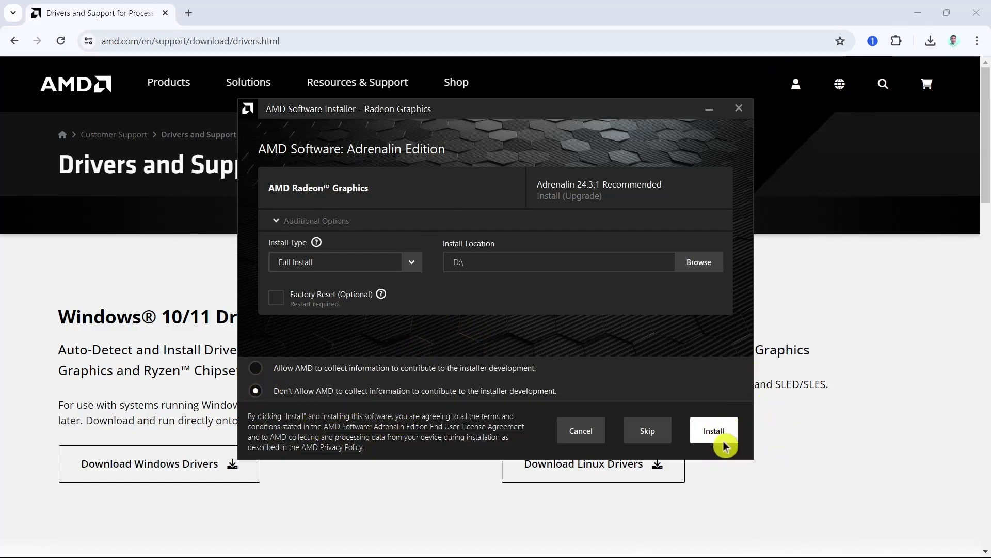
- Start the Radeon install, then install all six chipset drivers, keeping Processor Power Management Support selected
click(723, 441)
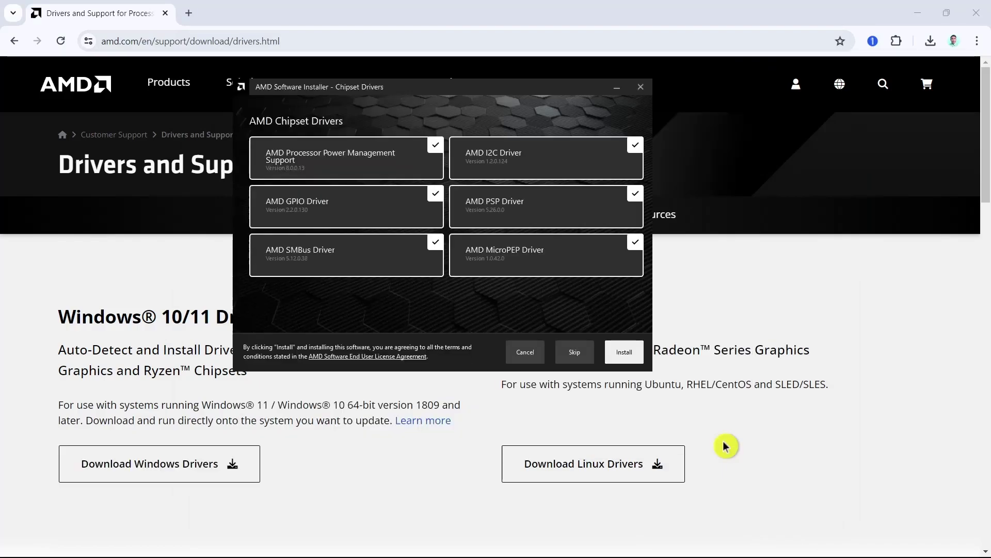
drag(527, 89, 528, 141)
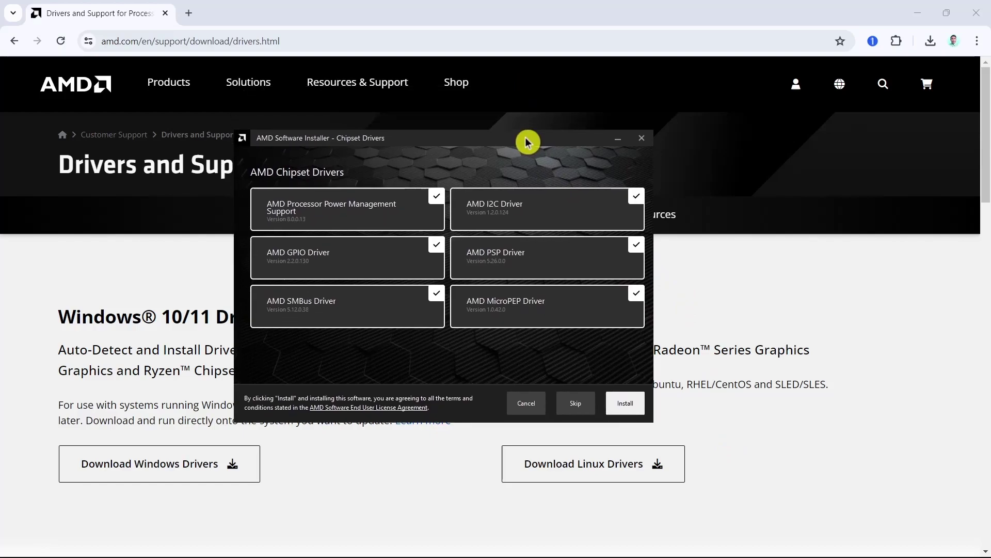
click(436, 198)
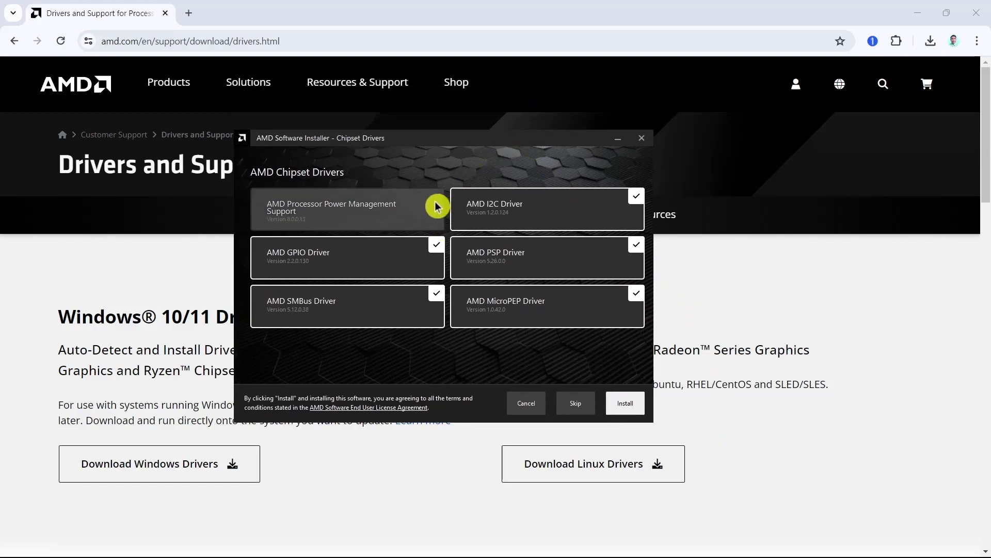
click(435, 206)
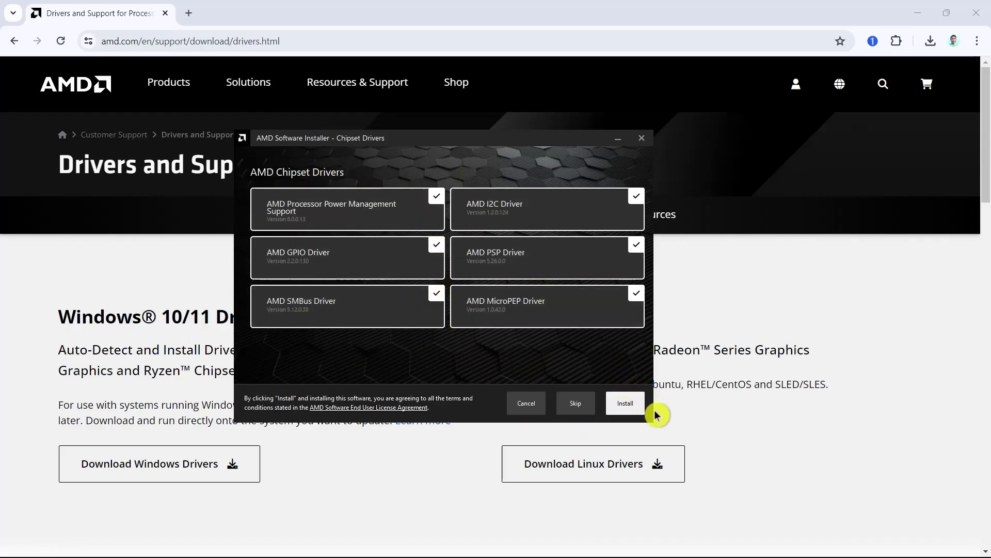
click(627, 403)
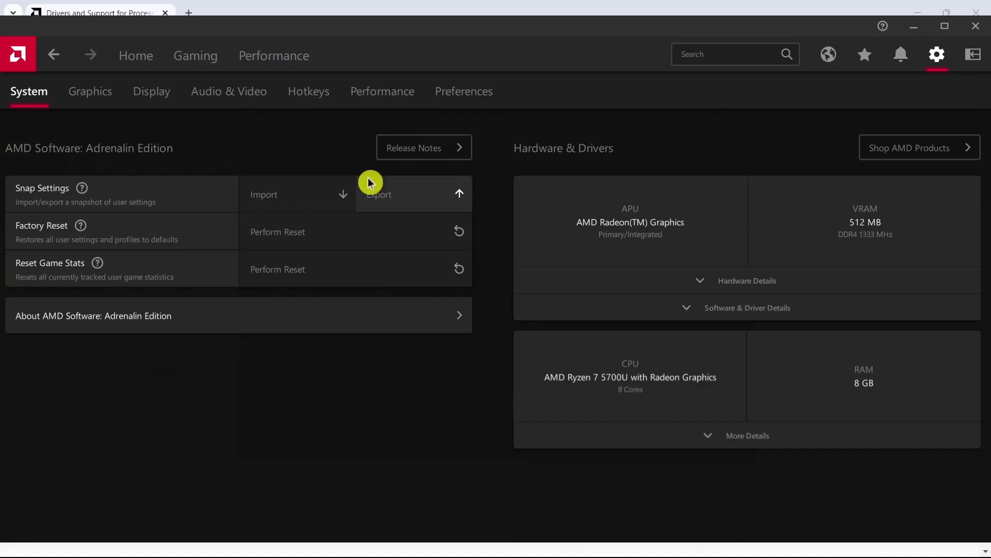
- Maximize Adrenalin and browse the Graphics, Display, Audio & Video, Hotkeys, Performance and Preferences settings
click(945, 25)
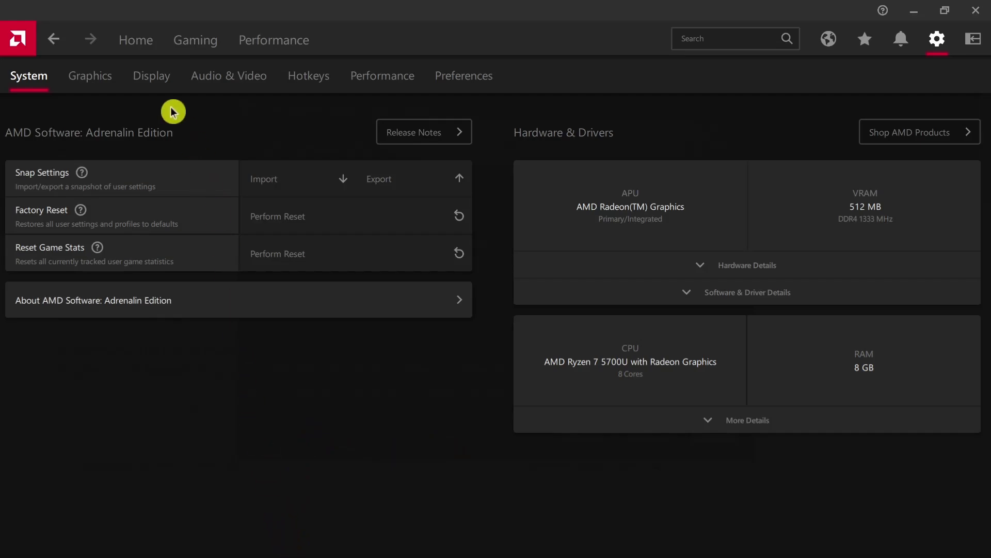
click(101, 78)
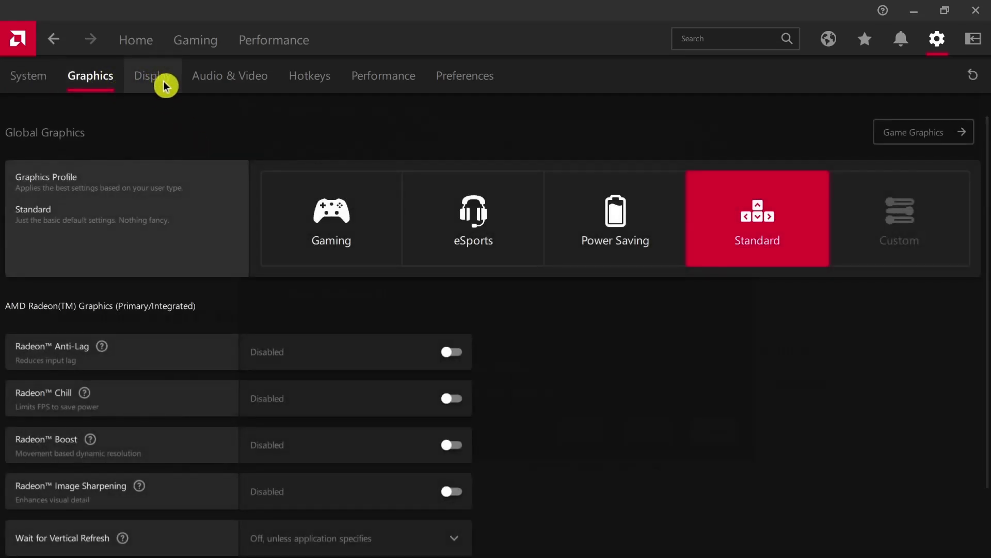
click(165, 86)
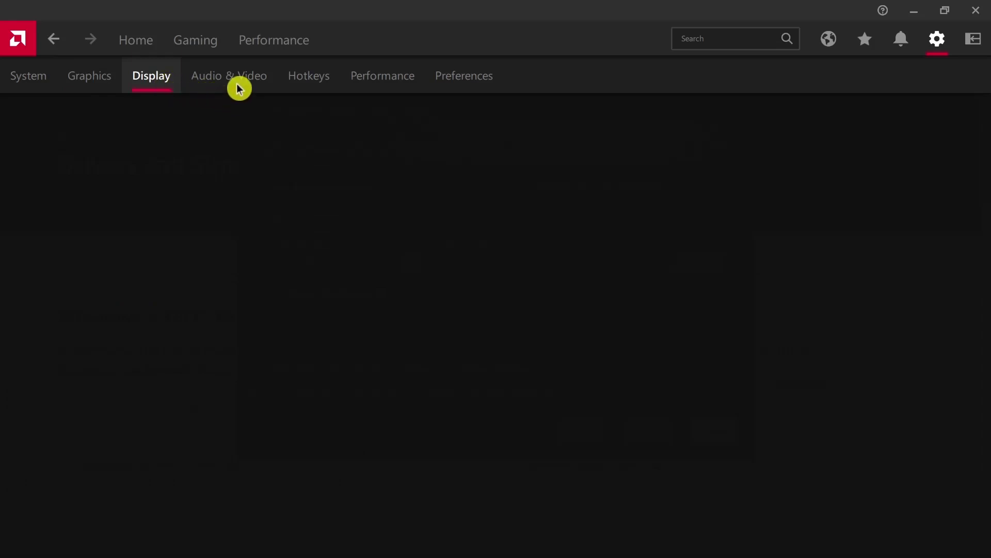
click(239, 89)
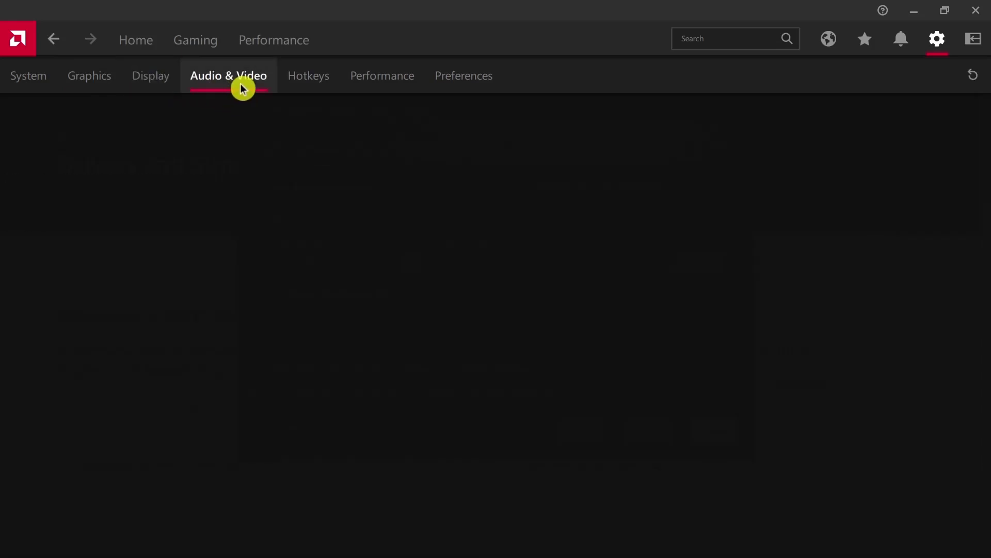
click(328, 82)
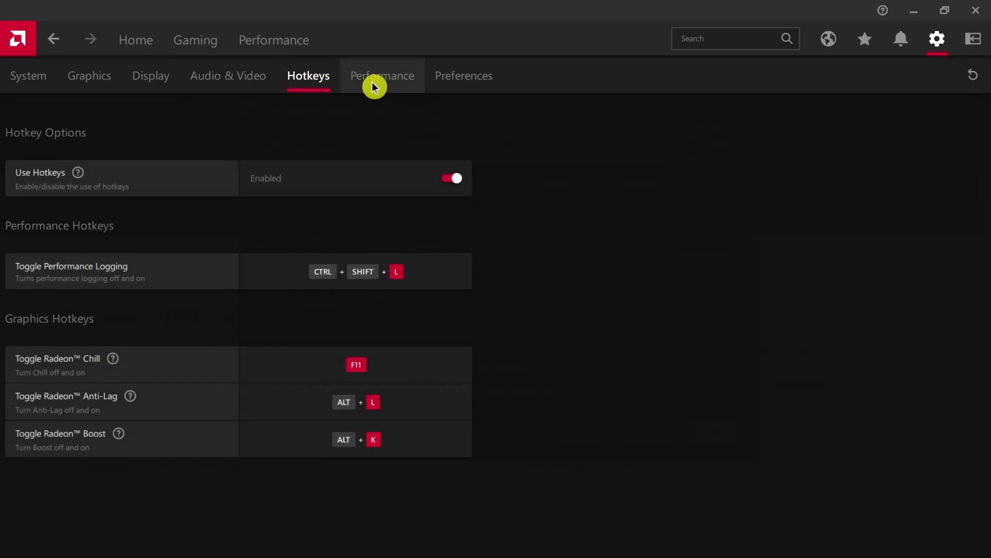
click(373, 83)
click(471, 85)
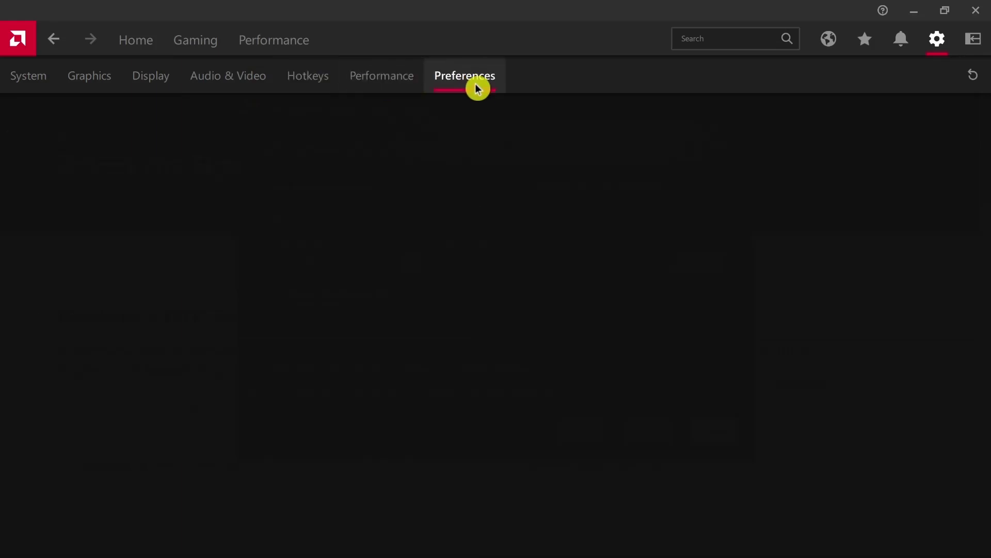
- Look through the Gaming games list and Performance metrics pages, then return to Home
click(214, 47)
click(140, 45)
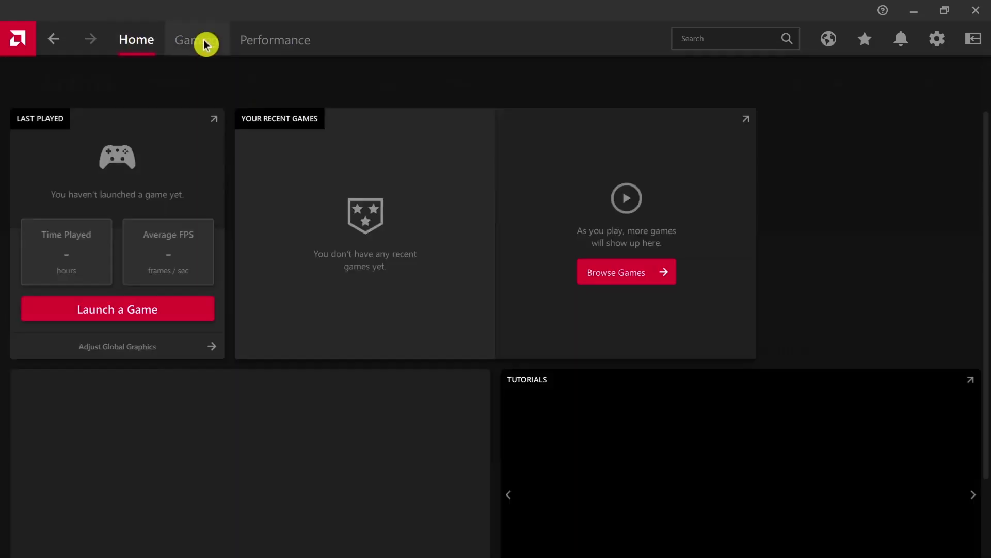
click(203, 45)
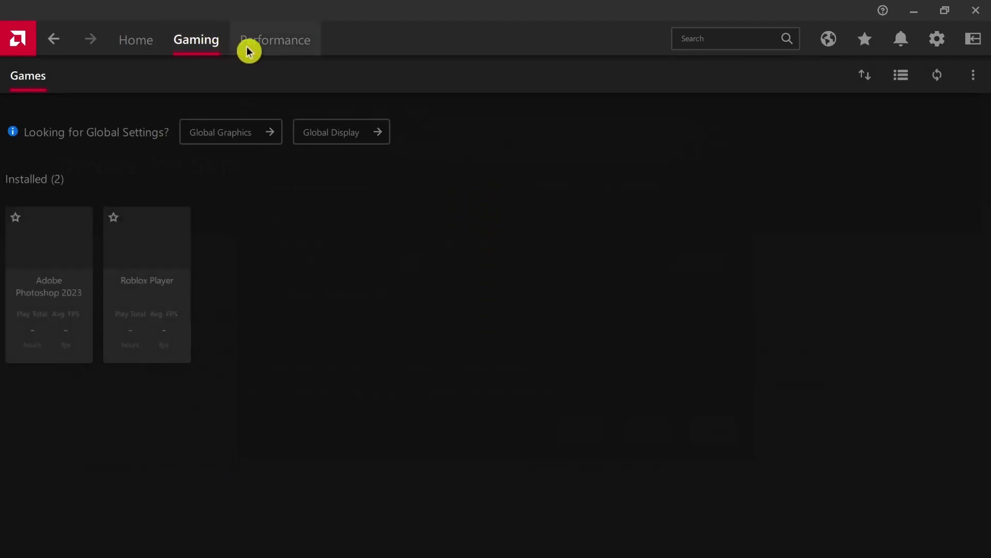
click(277, 49)
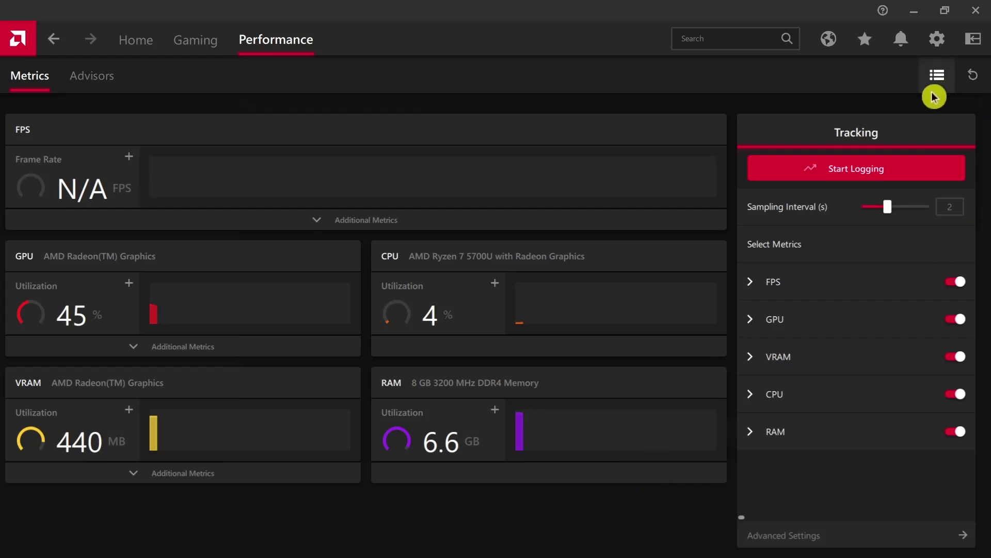
click(120, 43)
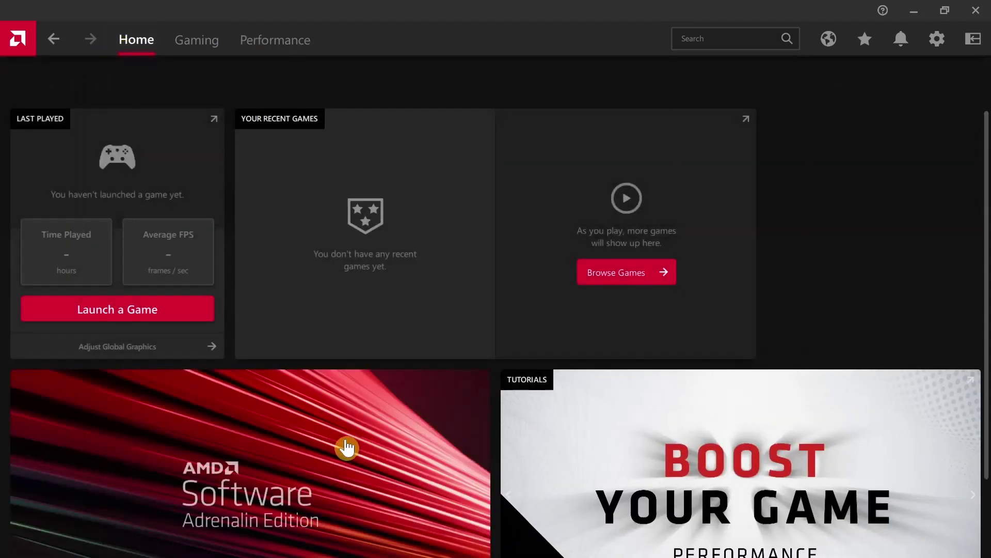